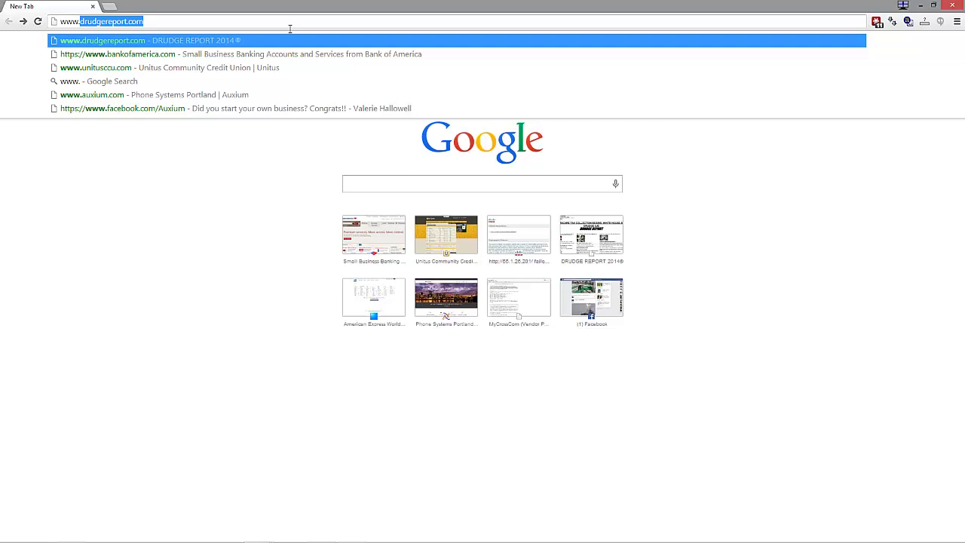
key(BackSpace)
text(googl)
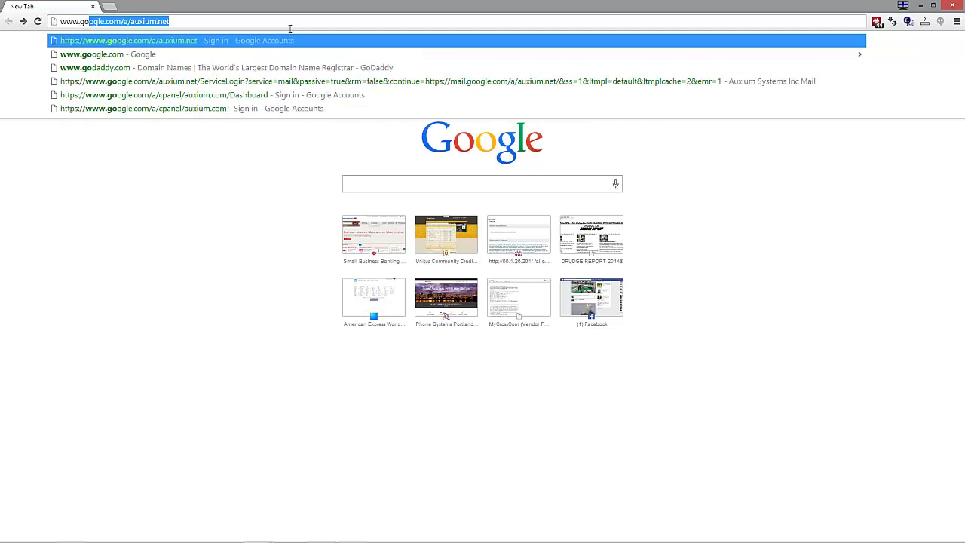
key(Right)
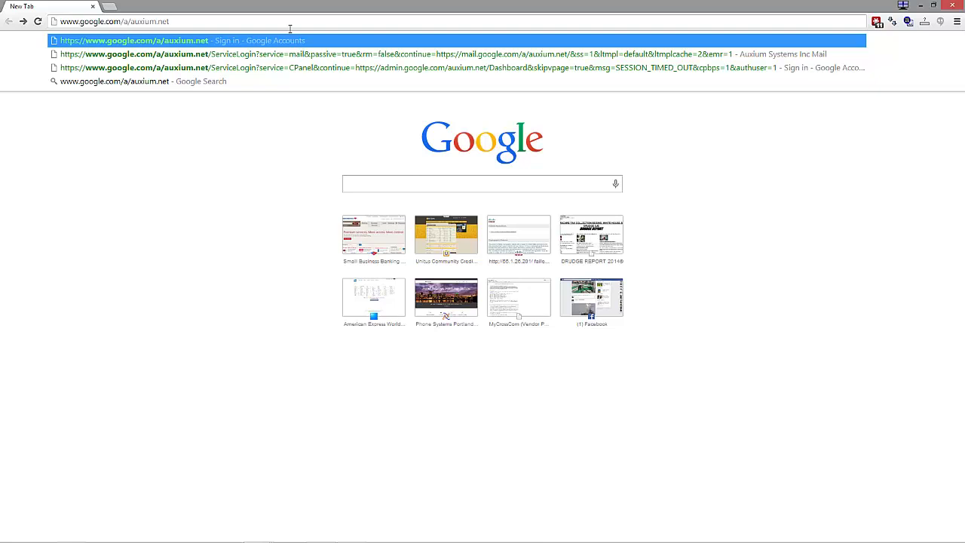
key(Return)
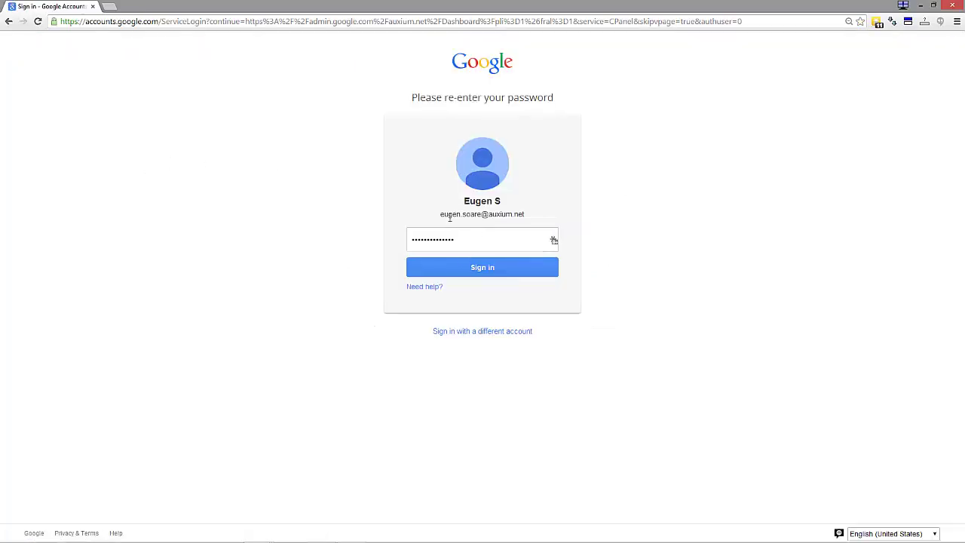
- Sign in to the Google Apps admin account with the prefilled account password
double_click(431, 246)
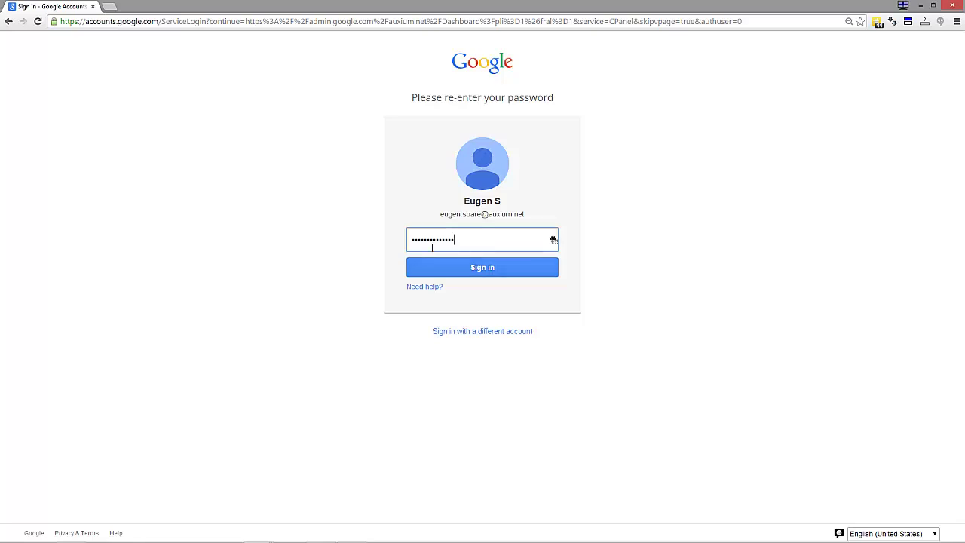
click(487, 246)
drag(525, 219, 441, 215)
click(441, 212)
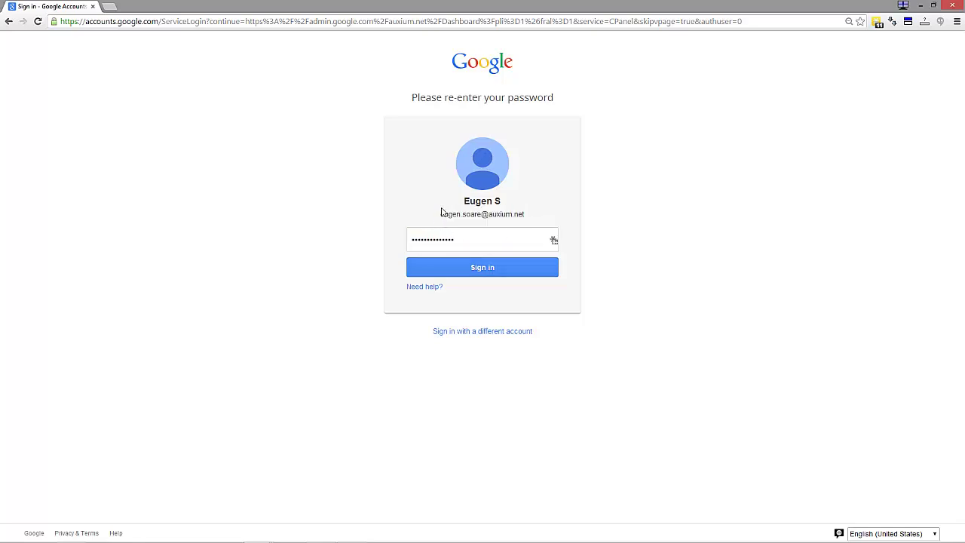
click(446, 269)
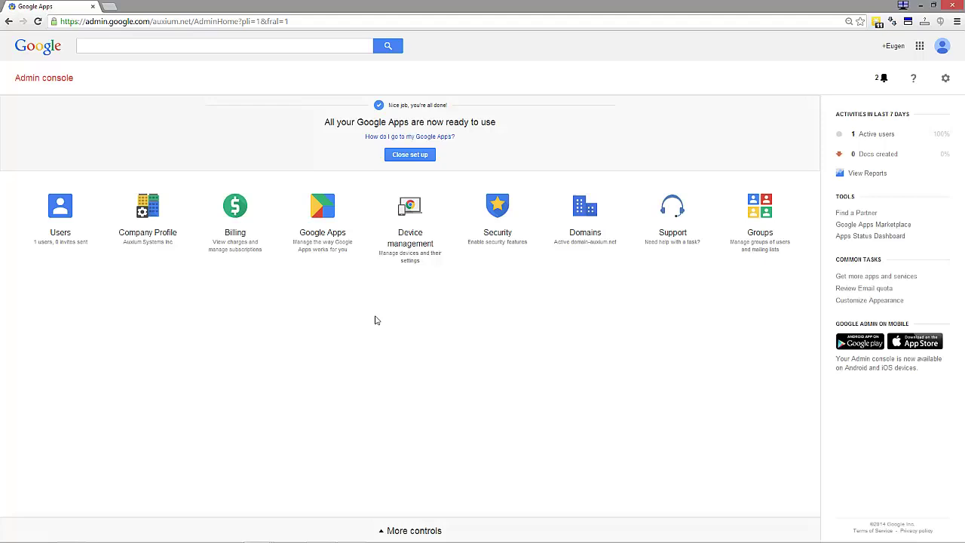
- Open the advanced DNS settings of the primary domain auxium.net and highlight the Enom customer service email
click(593, 218)
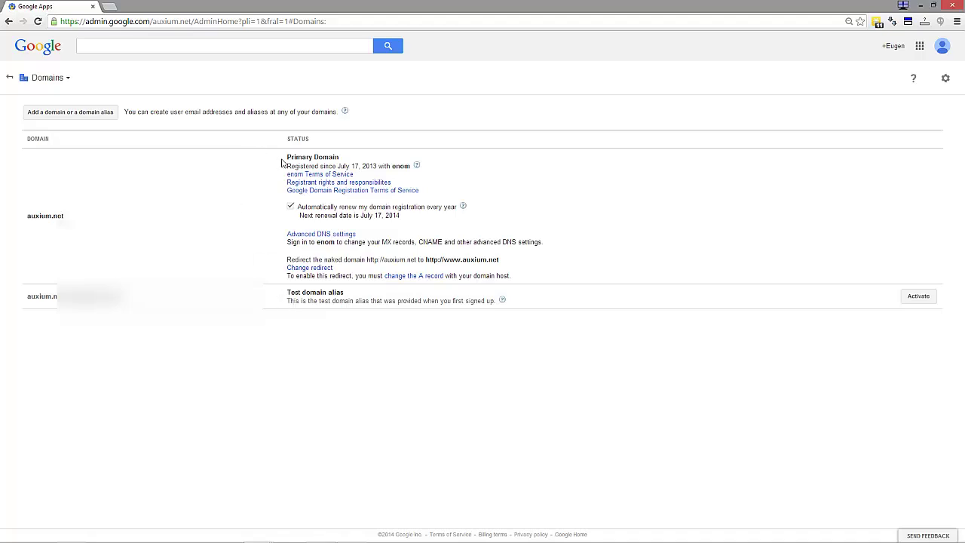
drag(286, 159, 305, 167)
click(315, 169)
double_click(406, 166)
click(377, 179)
click(318, 235)
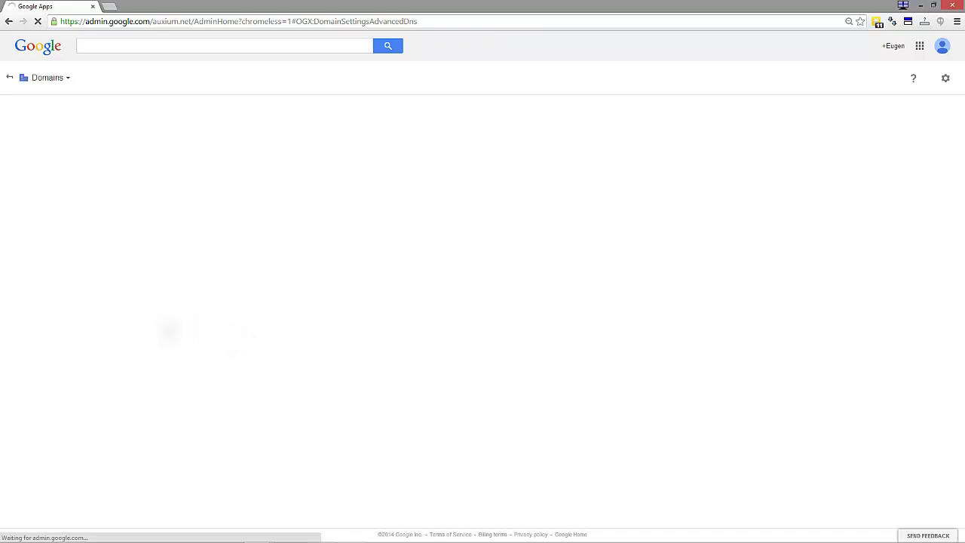
drag(235, 249, 136, 255)
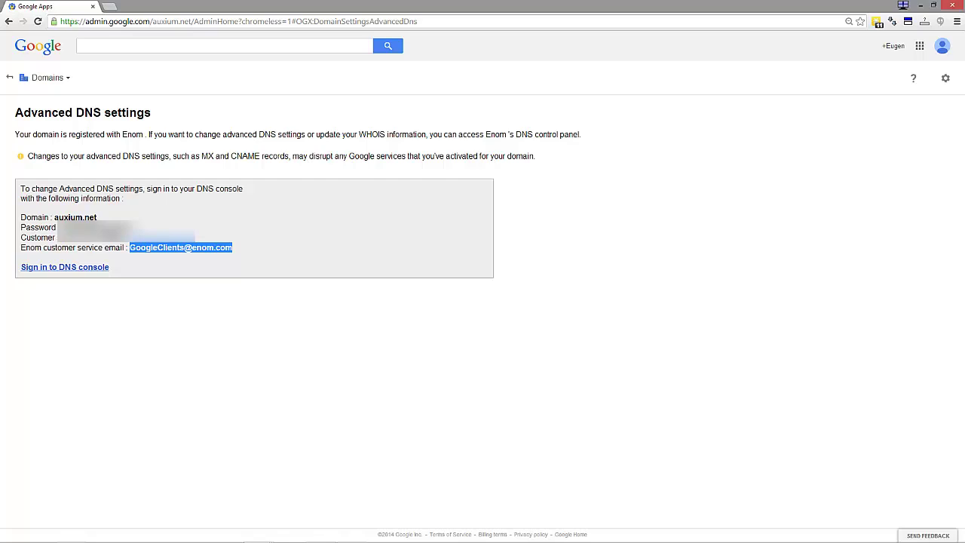
- Switch to the Gmail window with the domain unlock request, then enlarge it and place it beside the DNS settings
key(alt+Tab)
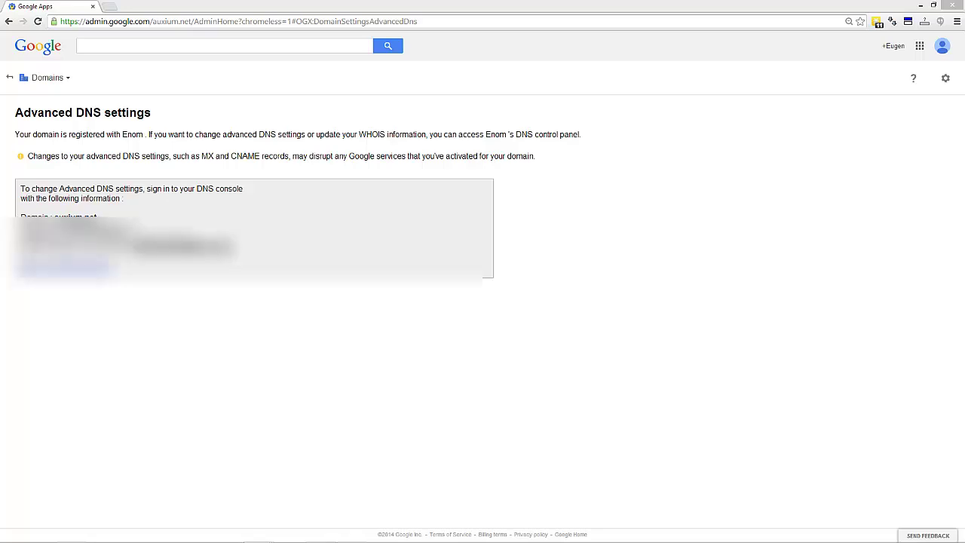
drag(13, 78, 331, 95)
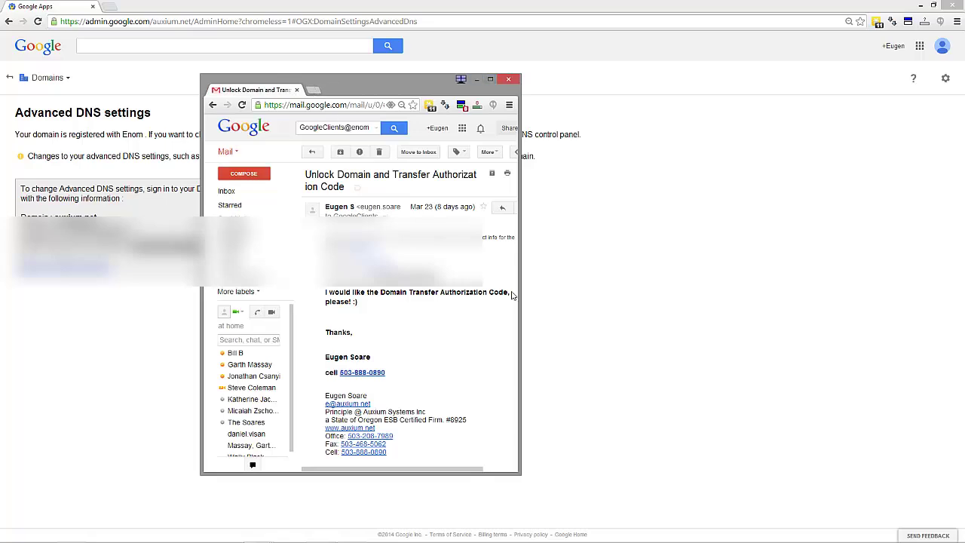
drag(524, 292, 860, 355)
drag(355, 77, 964, 75)
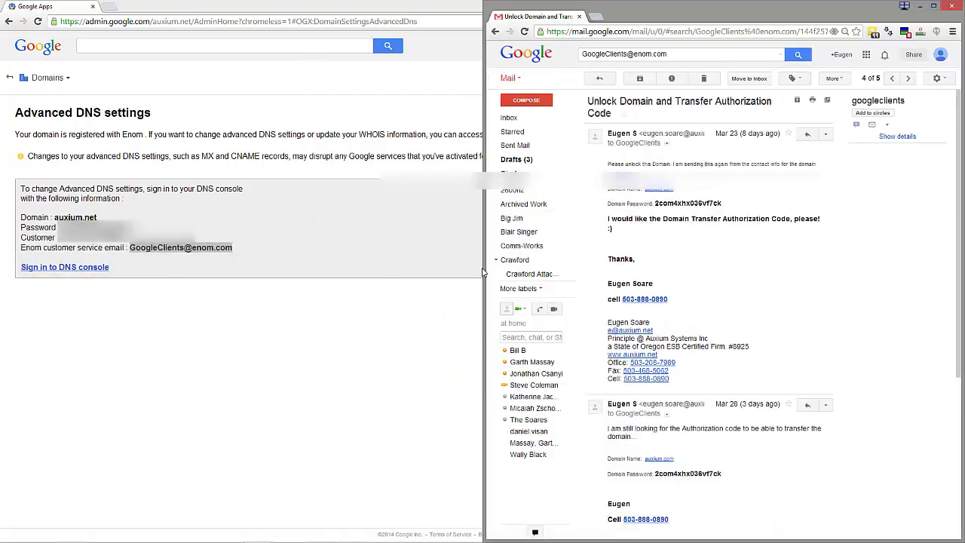
drag(484, 271, 358, 272)
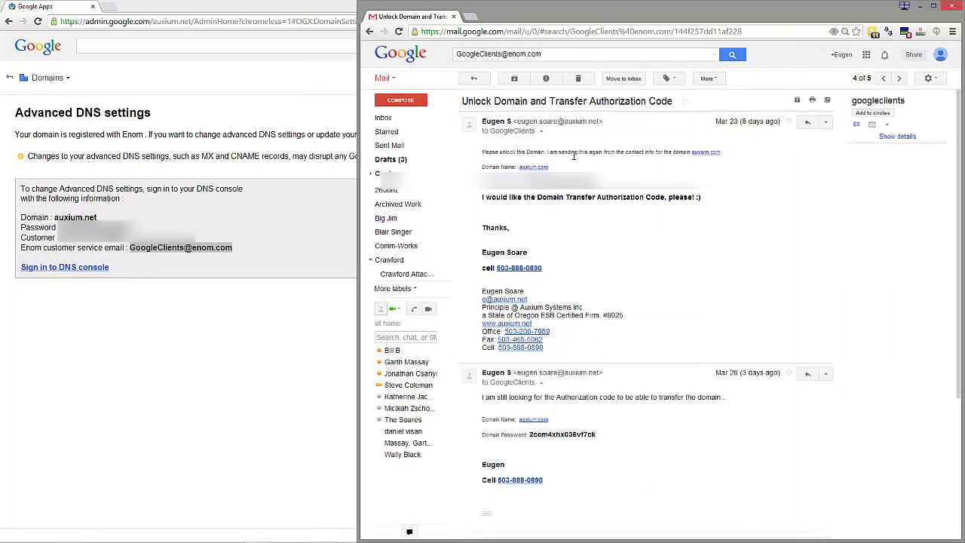
- Examine the unlock and authorization code email: its domain name, domain password line, transfer code request and recipient details
drag(690, 156, 650, 156)
click(634, 159)
drag(483, 165, 509, 170)
double_click(487, 186)
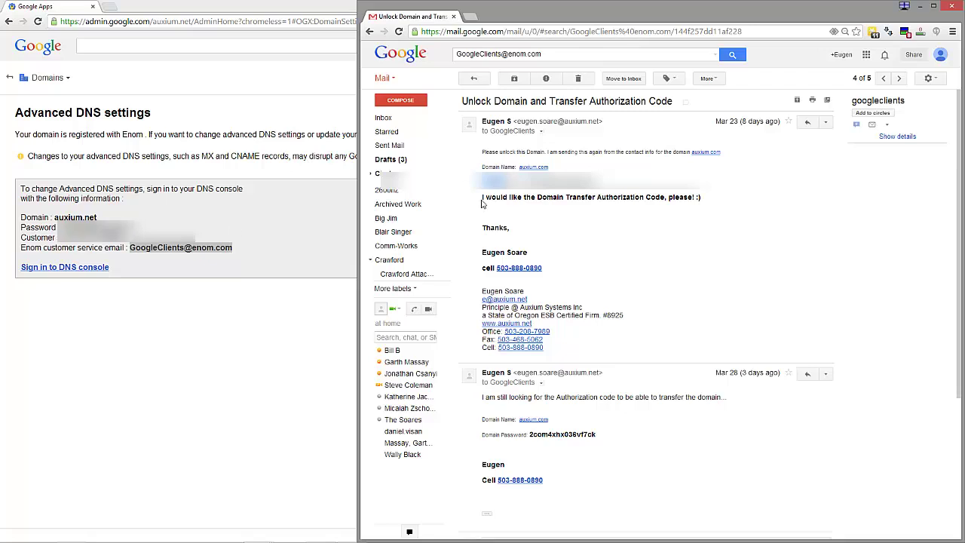
drag(483, 201, 709, 204)
click(646, 209)
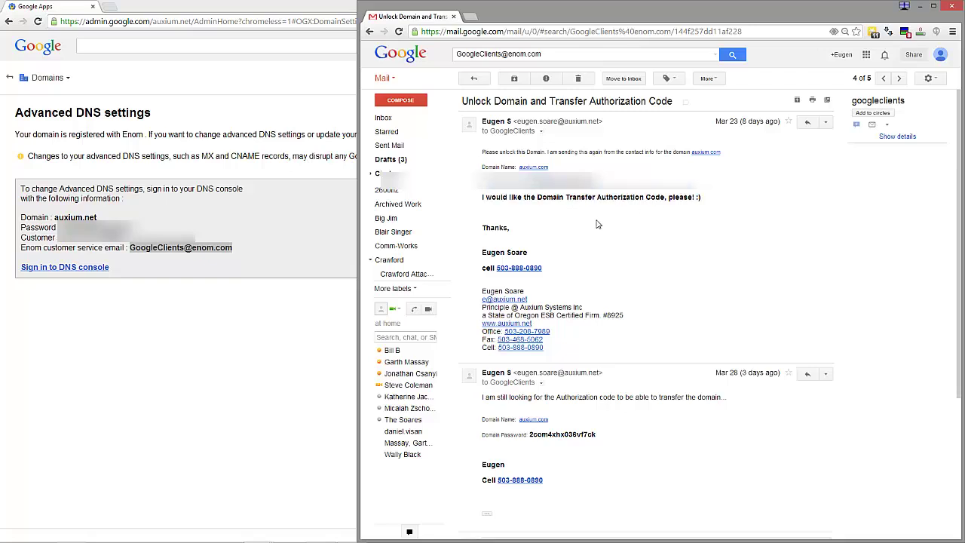
click(541, 131)
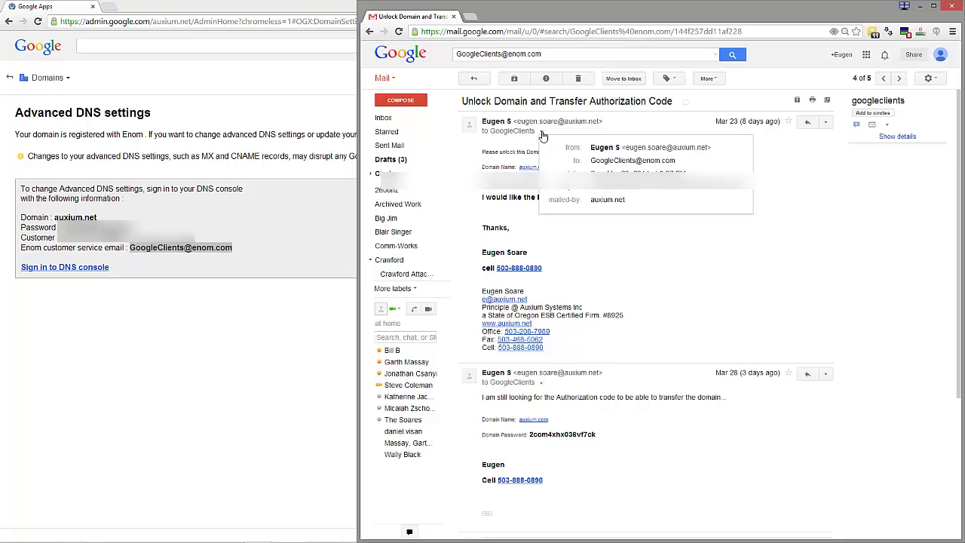
click(510, 232)
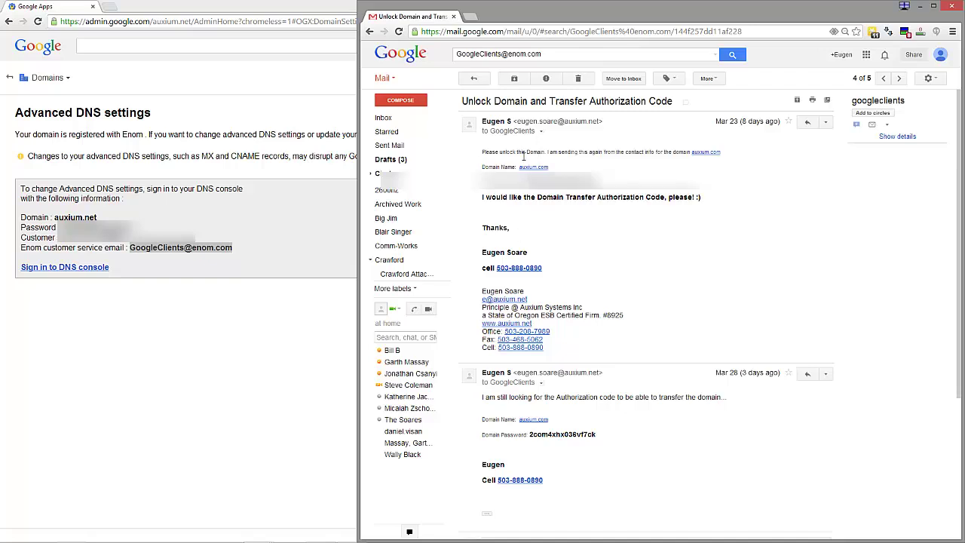
click(541, 131)
- Open Enom's DNS console from the advanced DNS settings and log in with domain auxium.net and its saved domain password
click(155, 268)
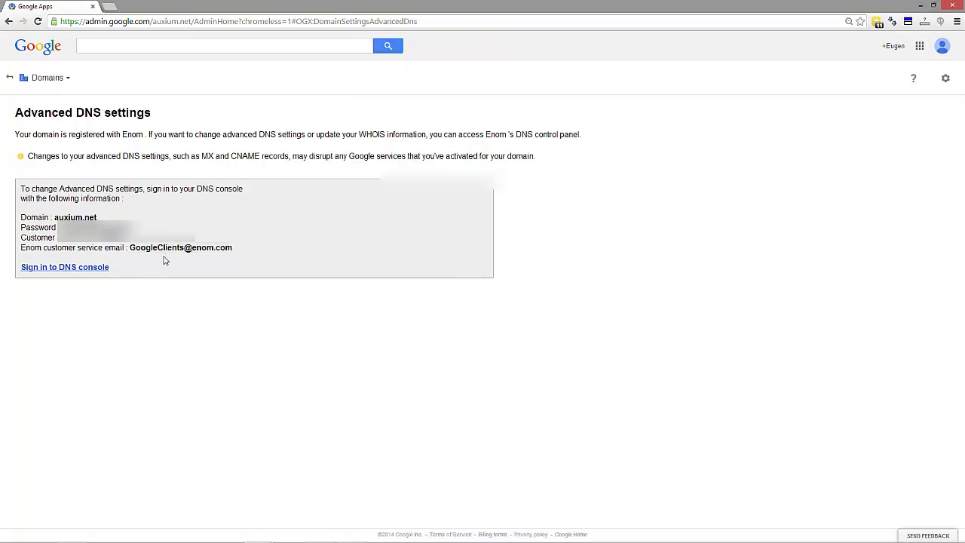
click(60, 269)
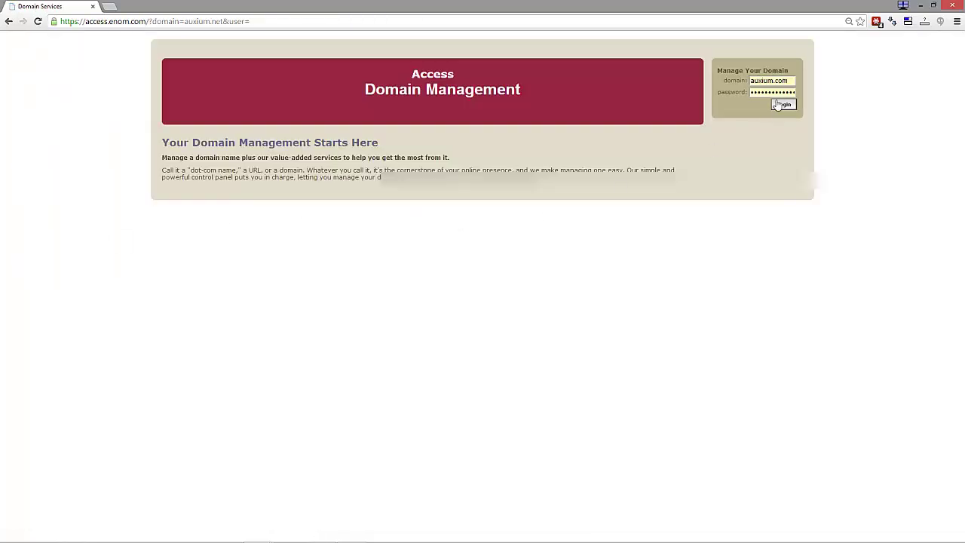
drag(775, 81, 798, 86)
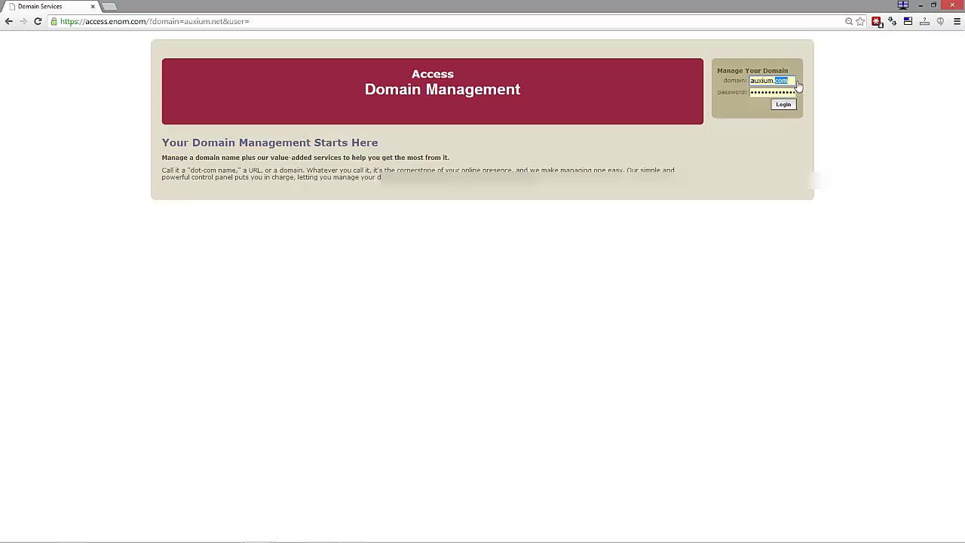
text(net)
key(Tab)
click(790, 81)
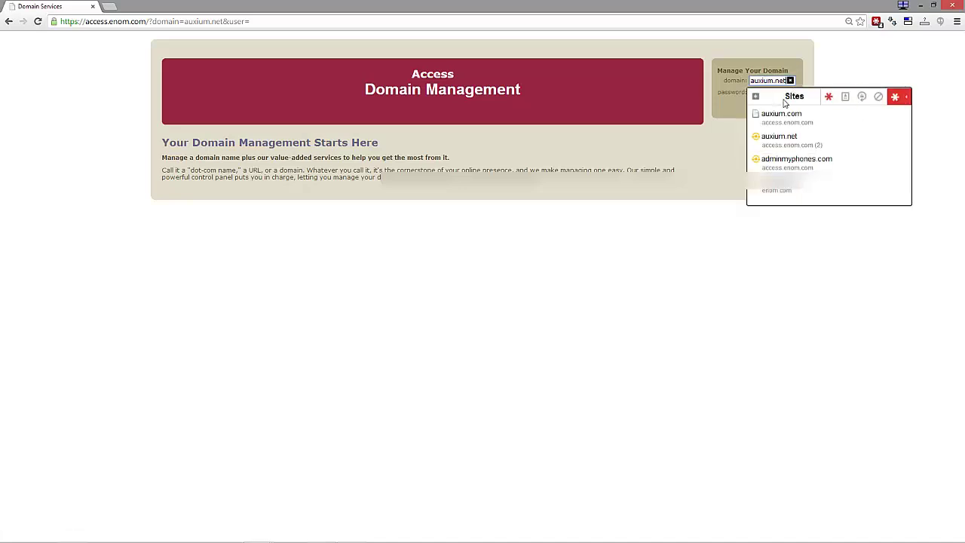
click(784, 140)
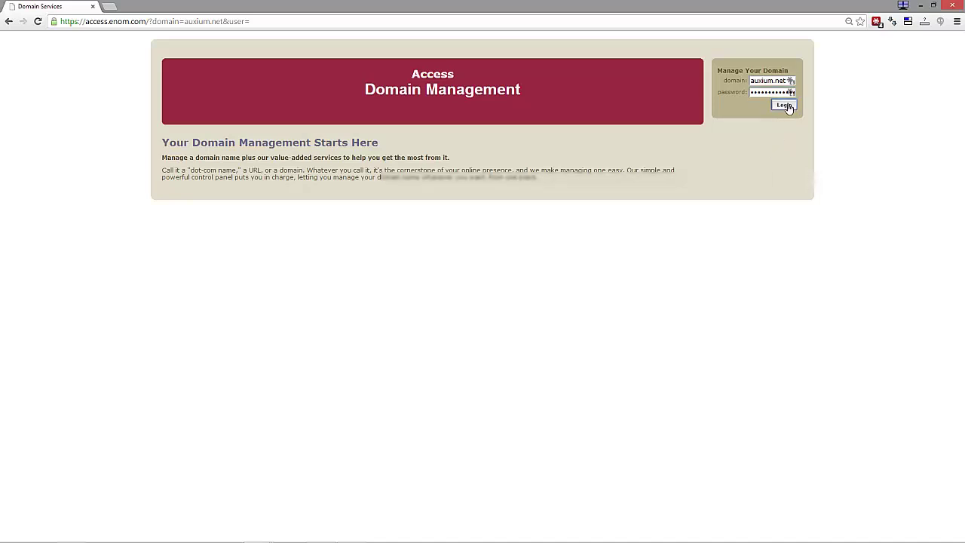
click(784, 104)
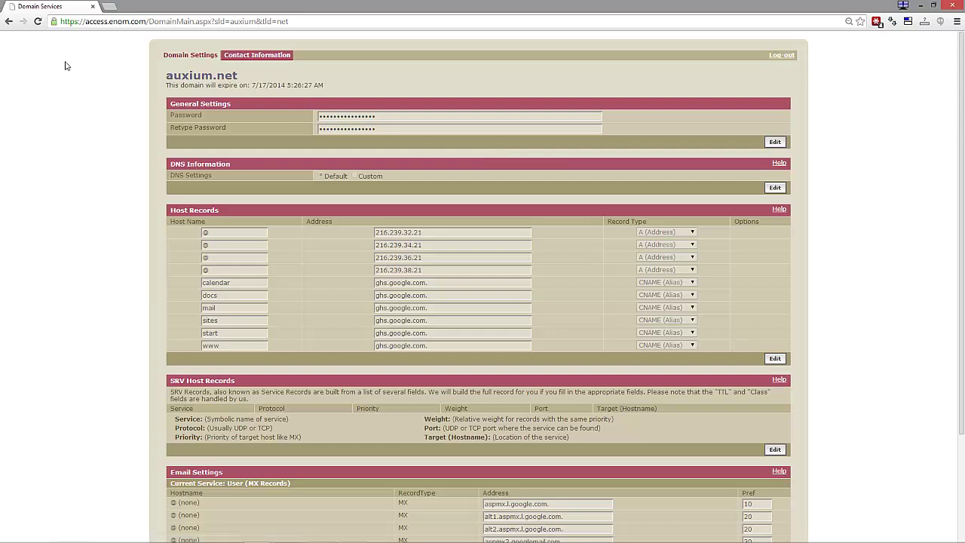
- Return to the advanced DNS settings of auxium.net in the admin console and examine the listed DNS console password
click(8, 22)
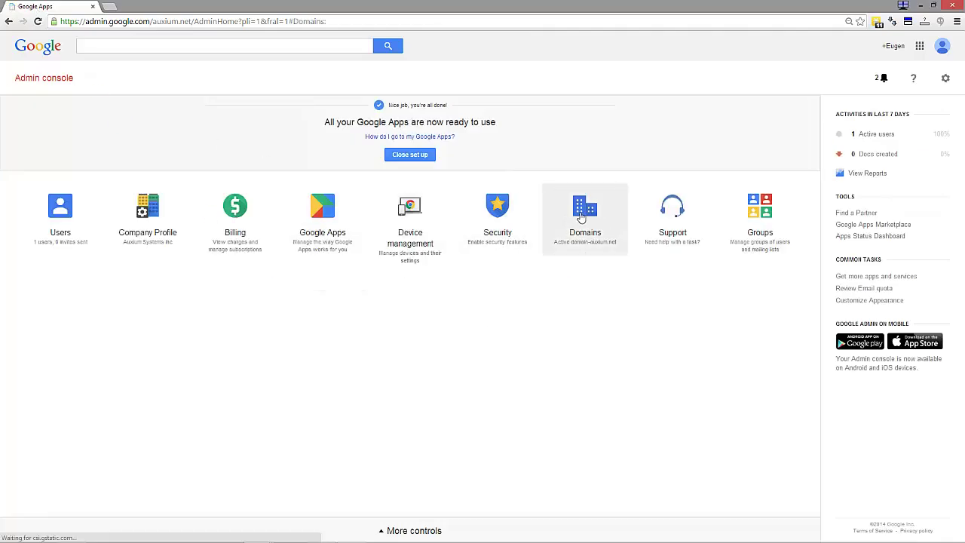
click(581, 218)
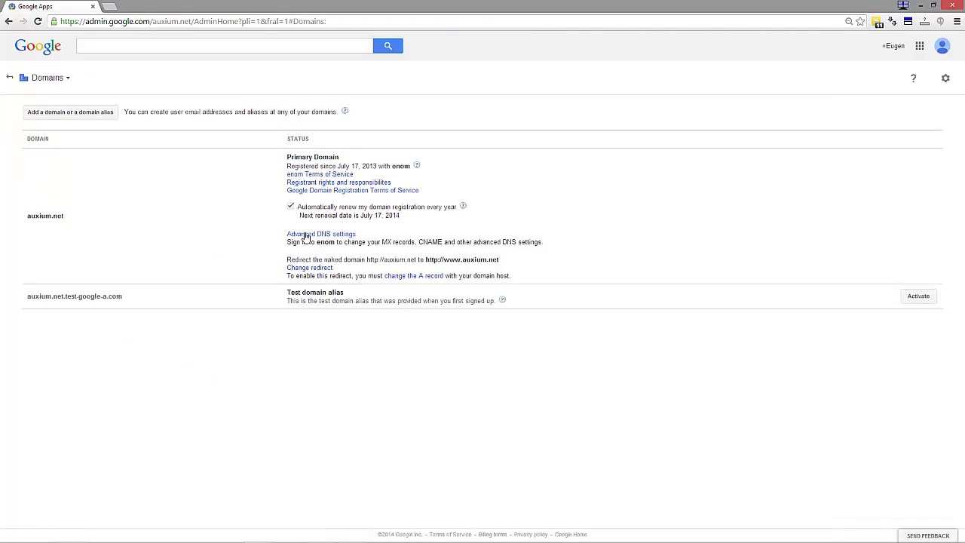
click(305, 235)
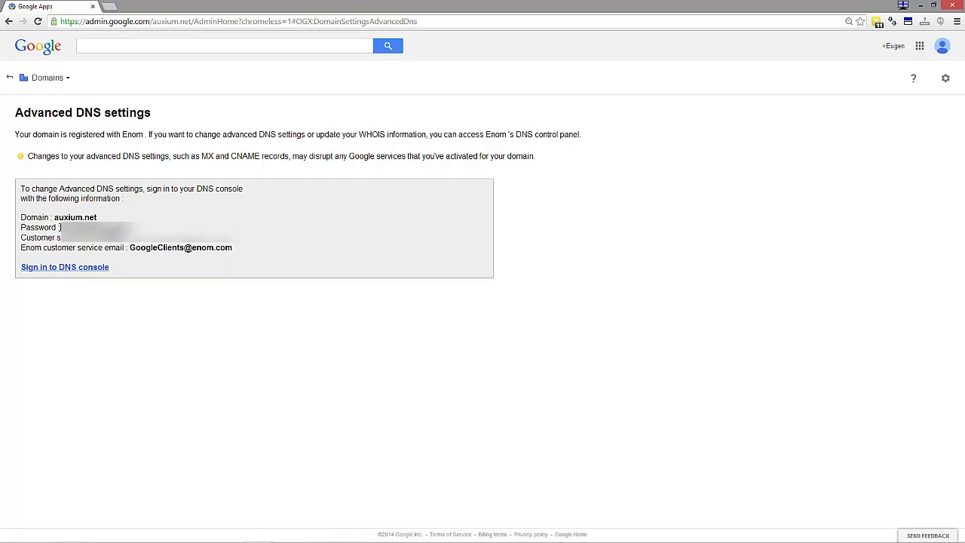
drag(54, 217, 130, 228)
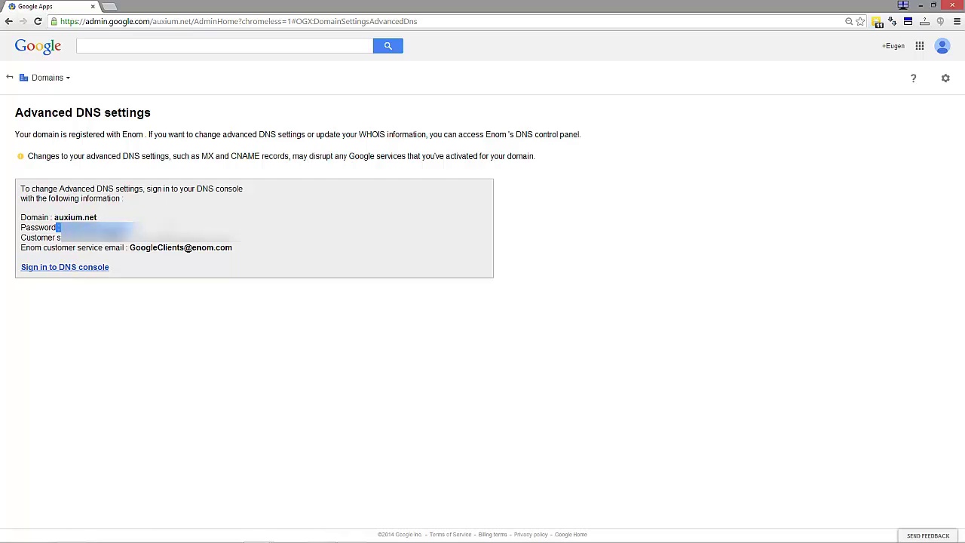
double_click(97, 228)
- Log in to Enom's DNS console for auxium.net with the prefilled domain password and open the domain's contact information
click(57, 268)
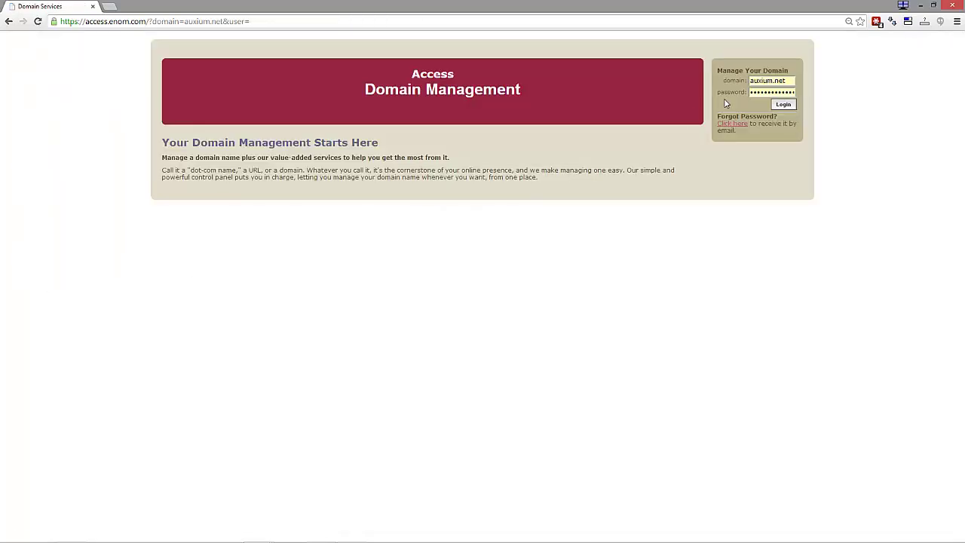
click(782, 106)
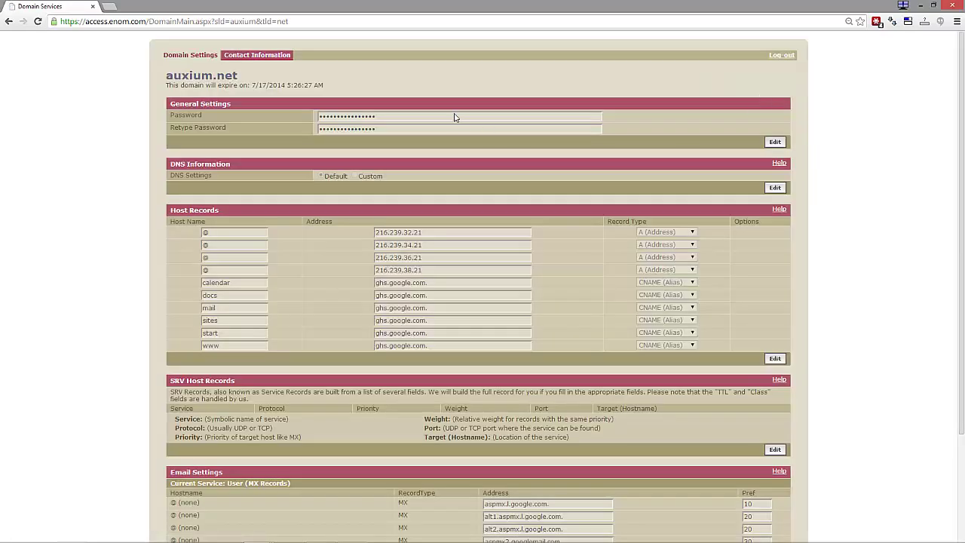
click(255, 56)
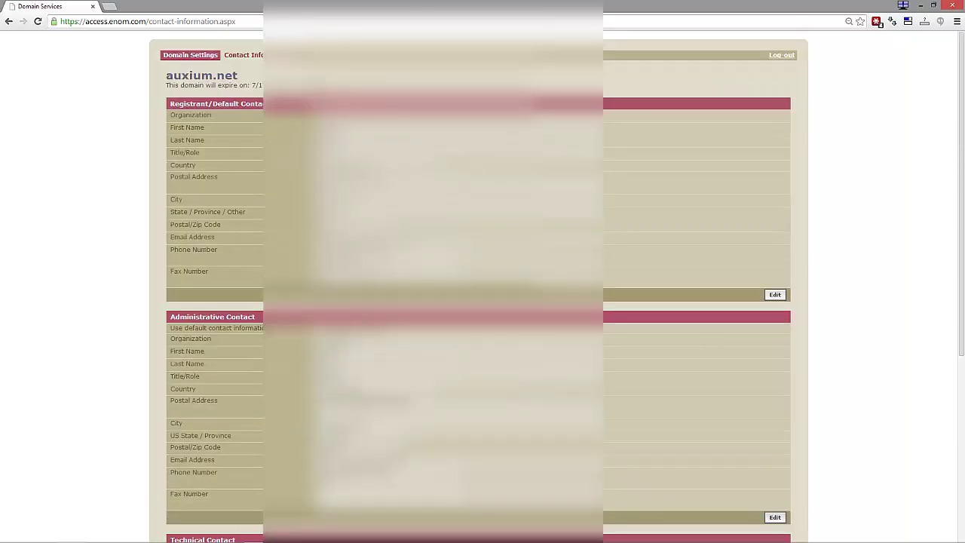
- Edit the Registrant/Default Contact and replace its phone number using the suggested autofill entry
click(776, 296)
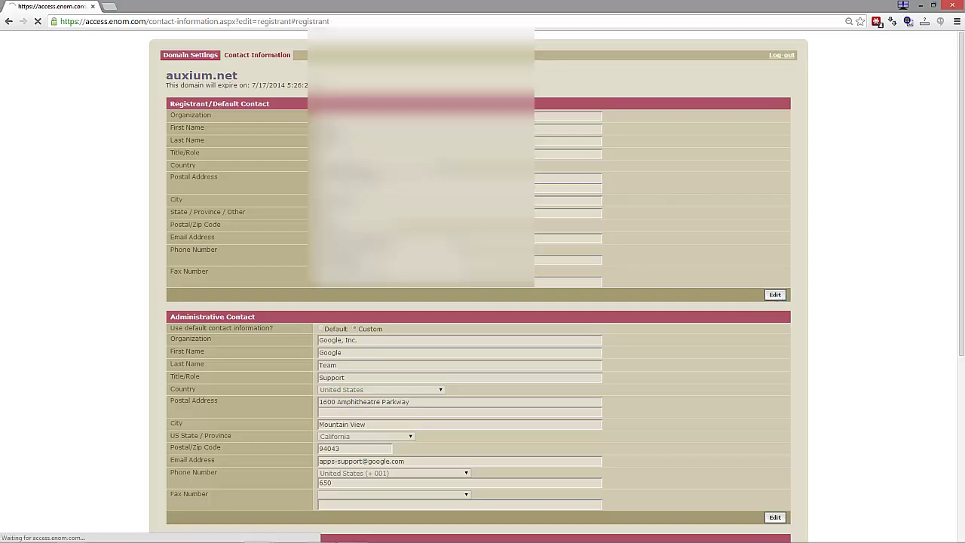
drag(362, 260, 289, 267)
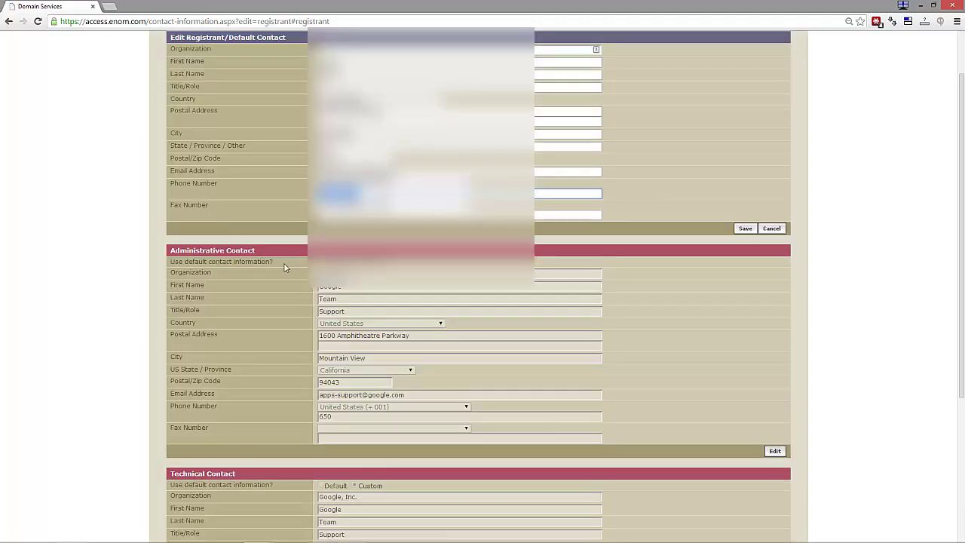
text(5035)
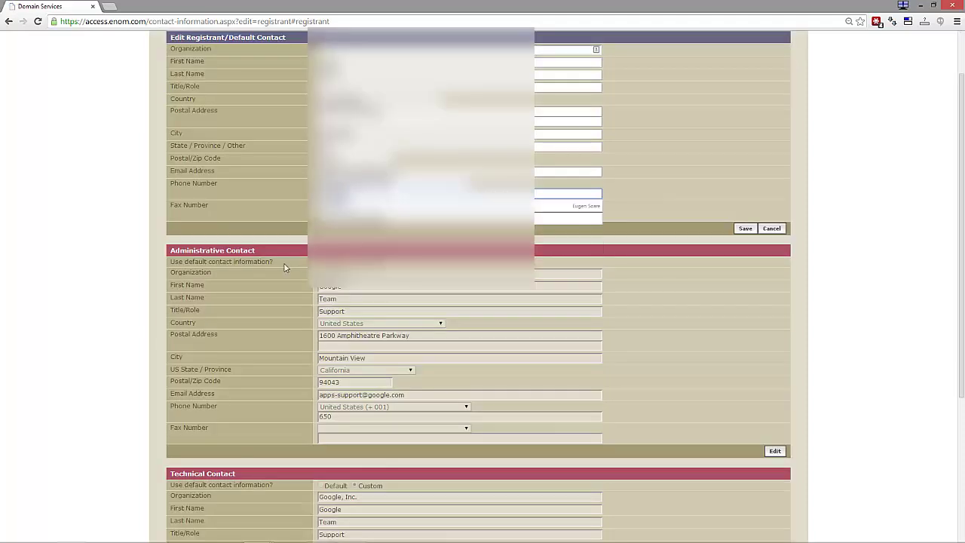
key(Down)
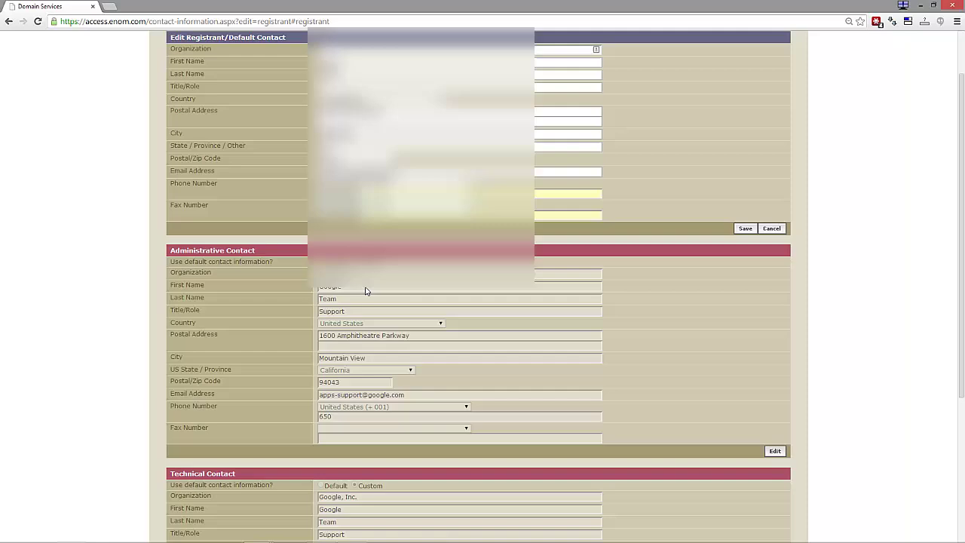